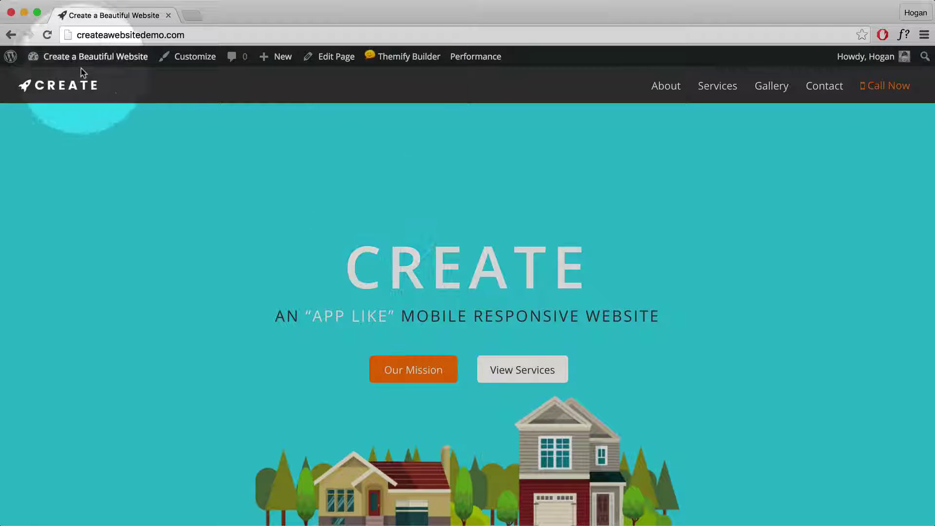
# Step: From the dashboard's Add New plugins page, search for Updraftplus, then install and activate it
pyautogui.moveTo(95, 56)
pyautogui.click(58, 83)
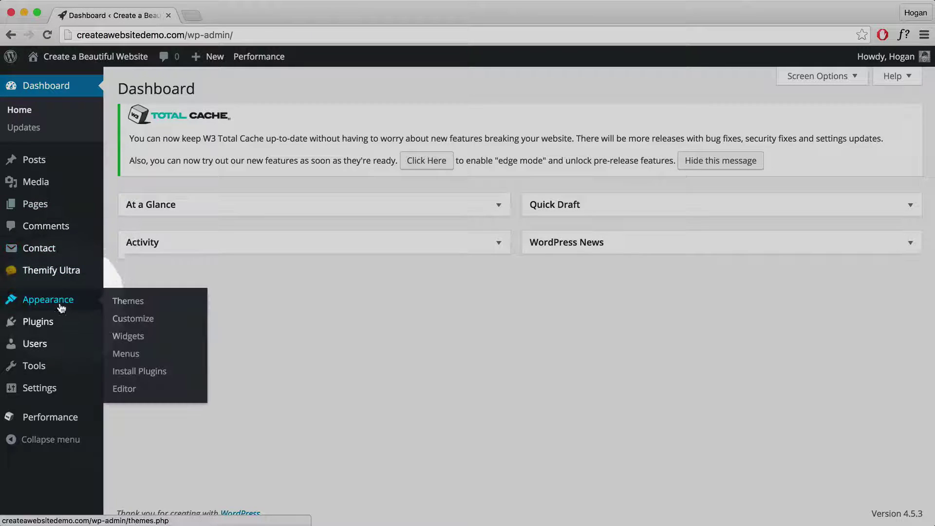
pyautogui.click(117, 342)
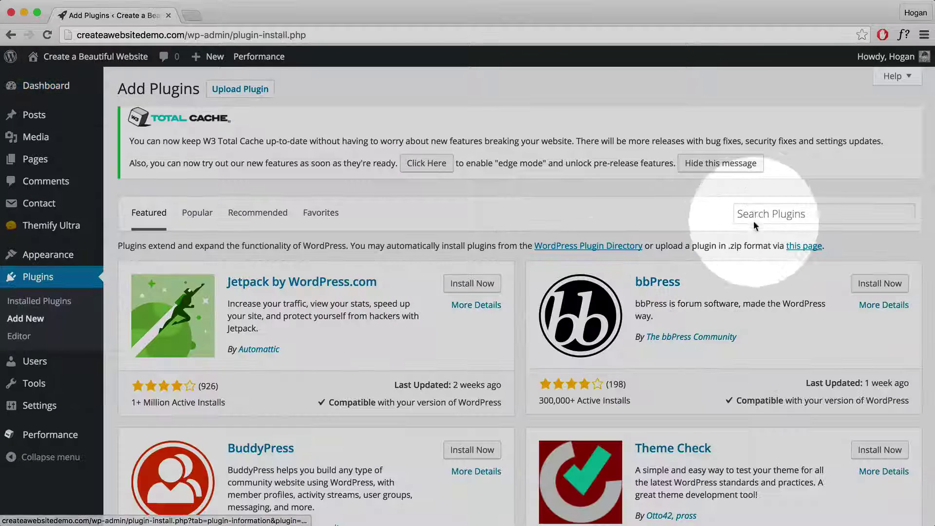
pyautogui.click(755, 216)
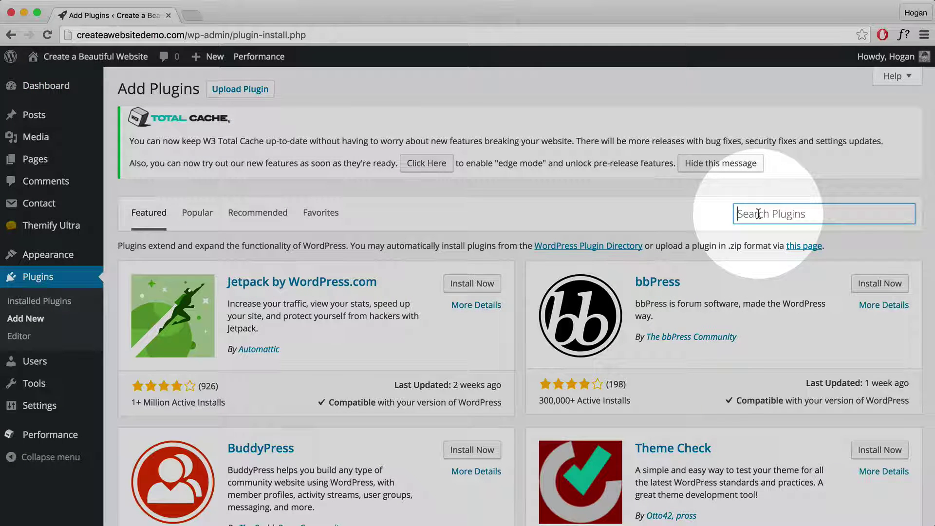
pyautogui.write('Updraftpl')
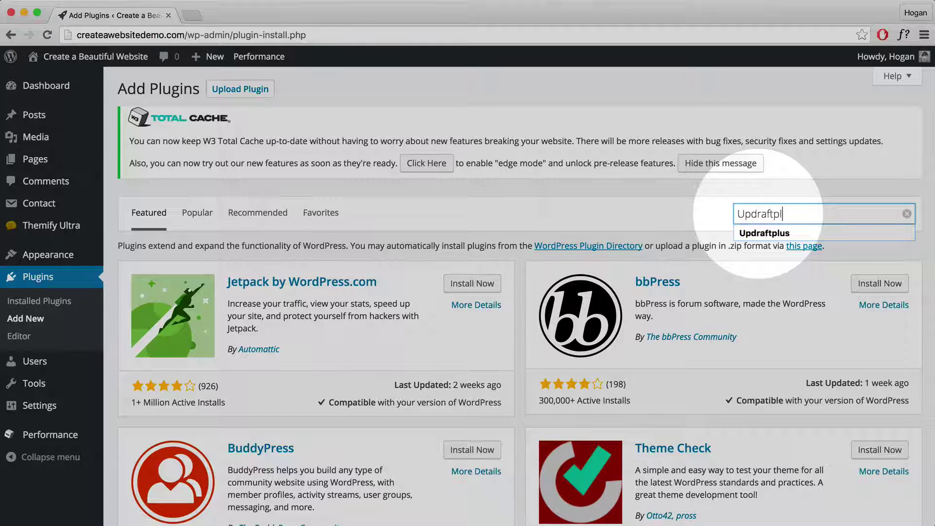
pyautogui.write('us')
pyautogui.press('Return')
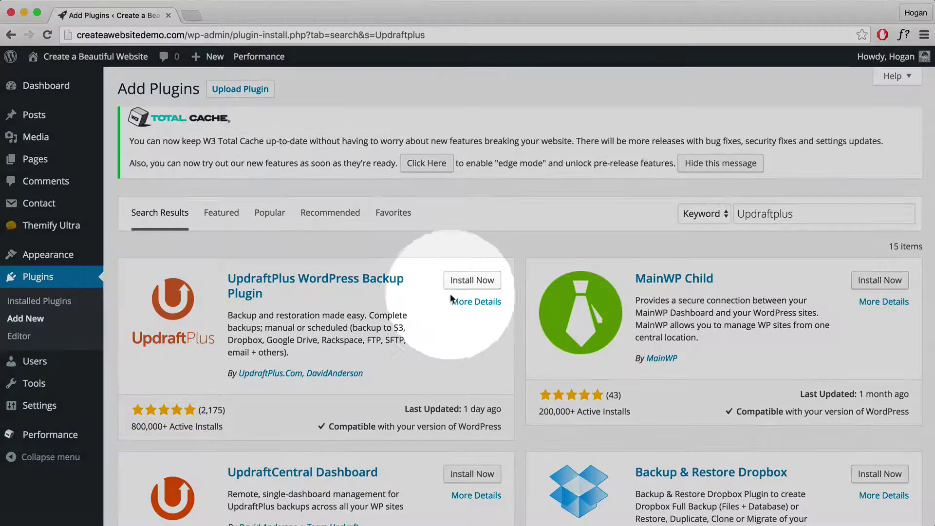
pyautogui.click(470, 279)
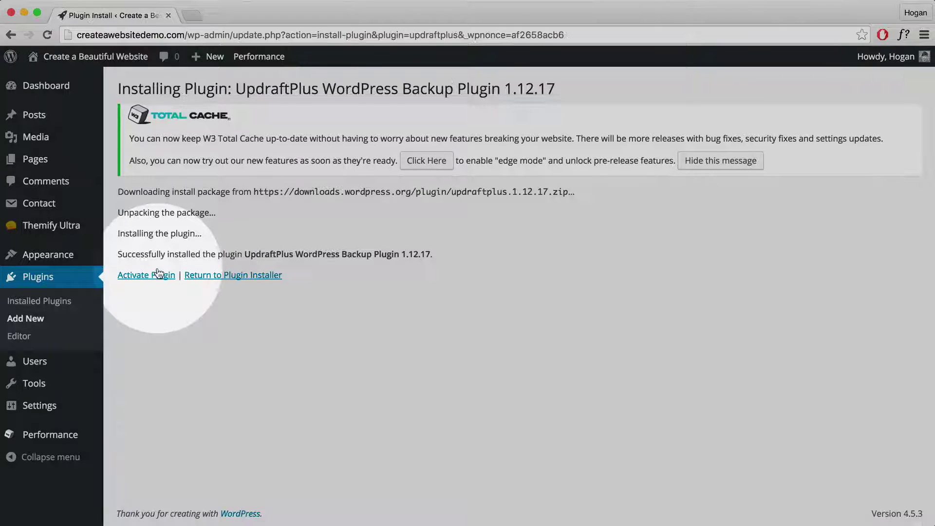
pyautogui.click(158, 274)
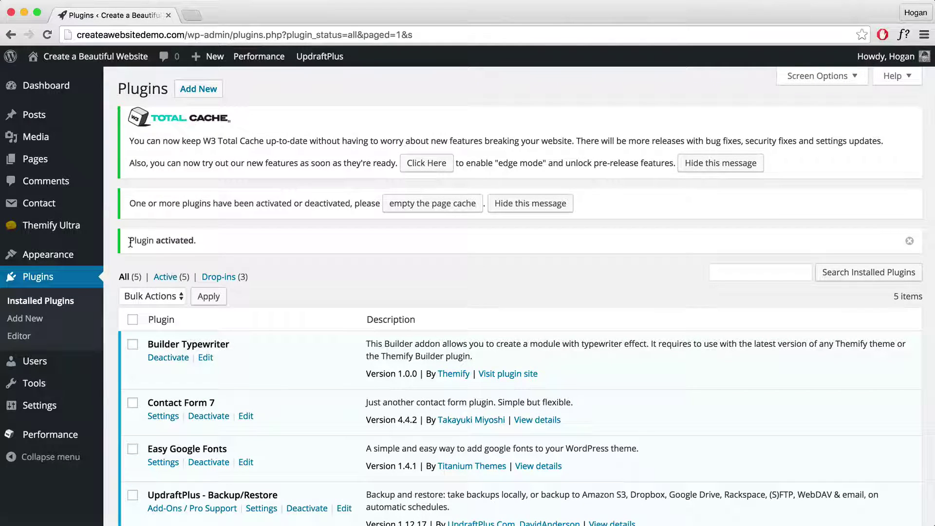
pyautogui.moveTo(39, 405)
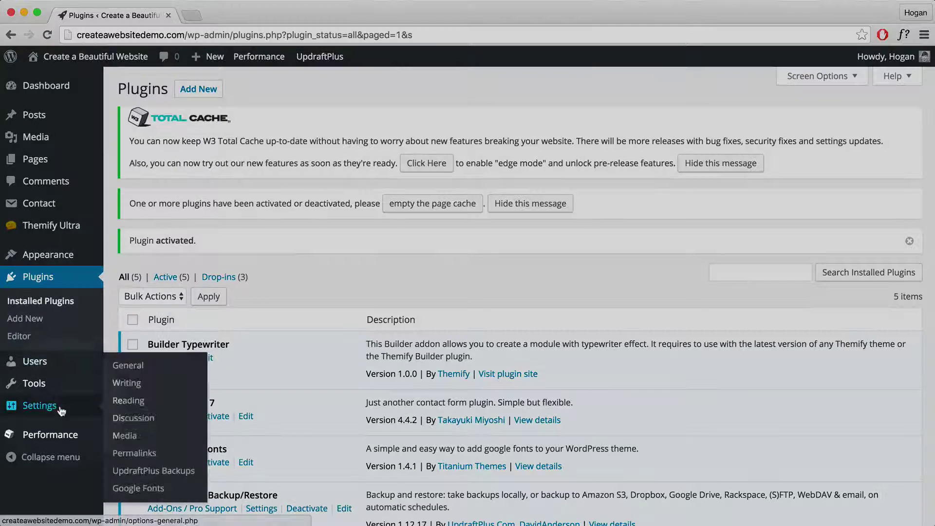
# Step: In UpdraftPlus settings, set both the Files and Database backup schedules to Weekly
pyautogui.click(144, 472)
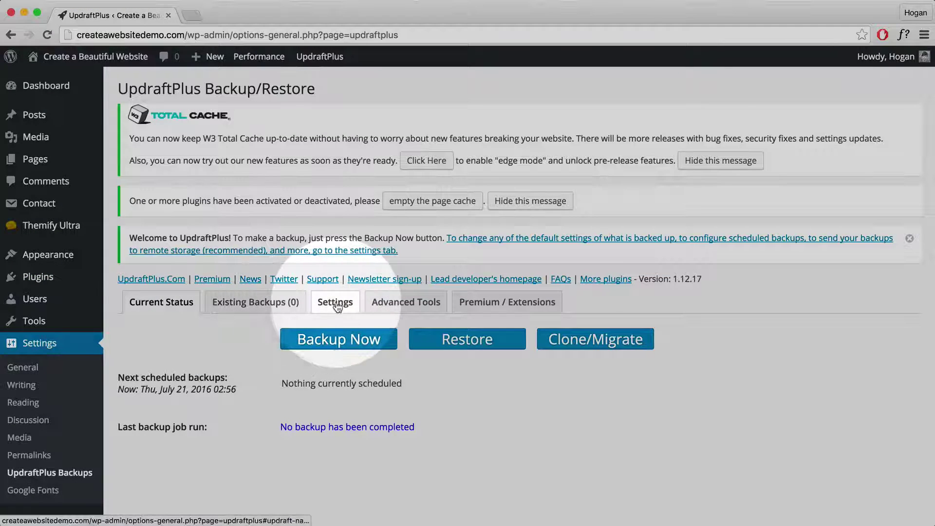
pyautogui.click(345, 306)
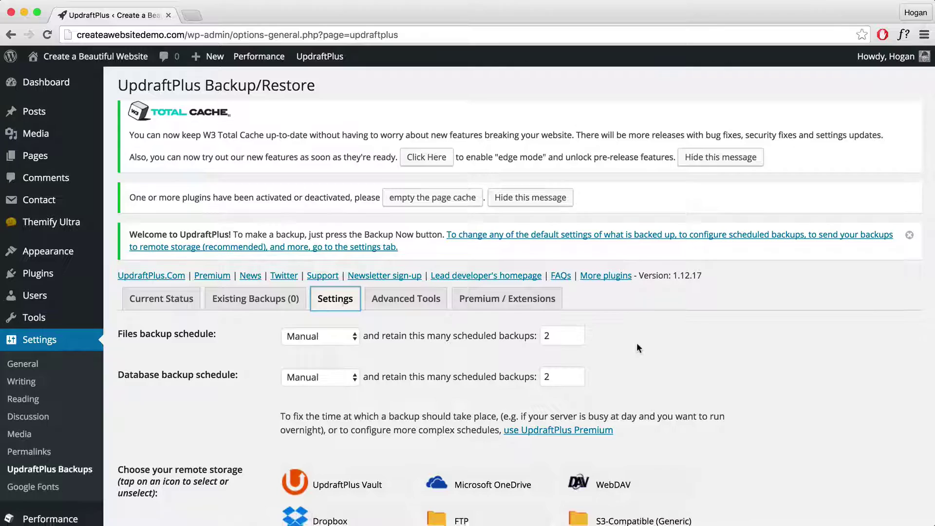
pyautogui.scroll(-3, 635, 343)
pyautogui.scroll(-2, 638, 342)
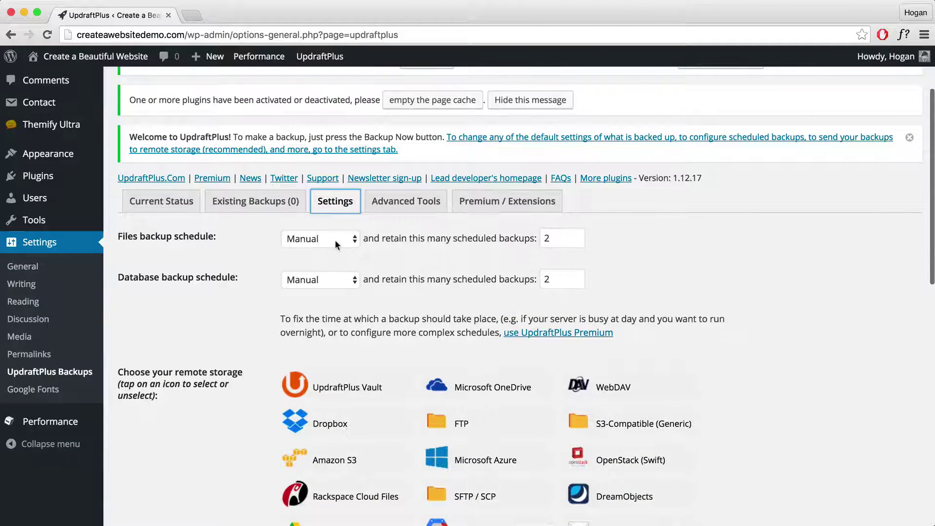
pyautogui.click(335, 240)
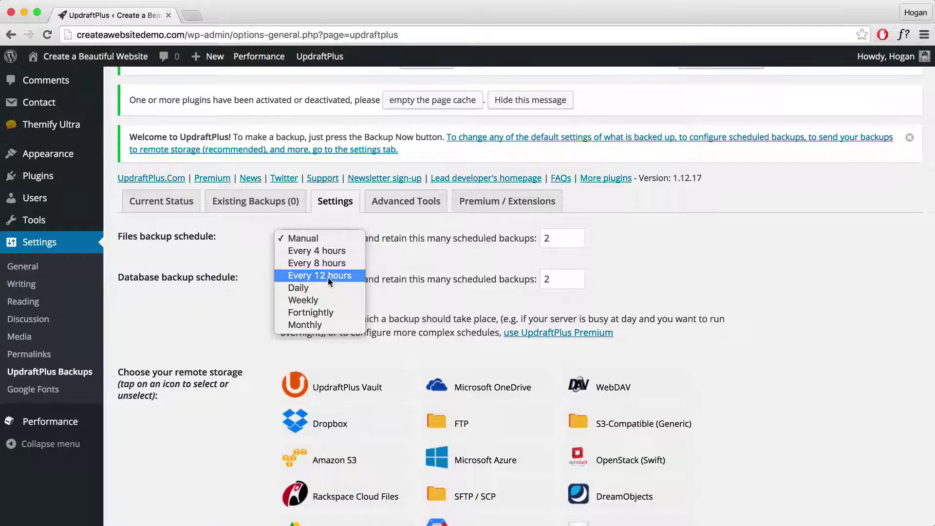
pyautogui.click(323, 299)
pyautogui.click(313, 279)
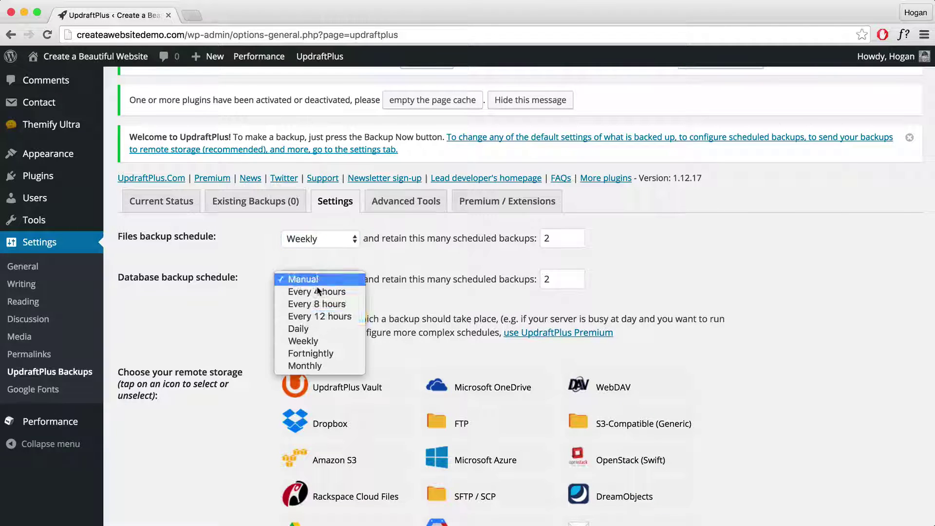
pyautogui.press('Escape')
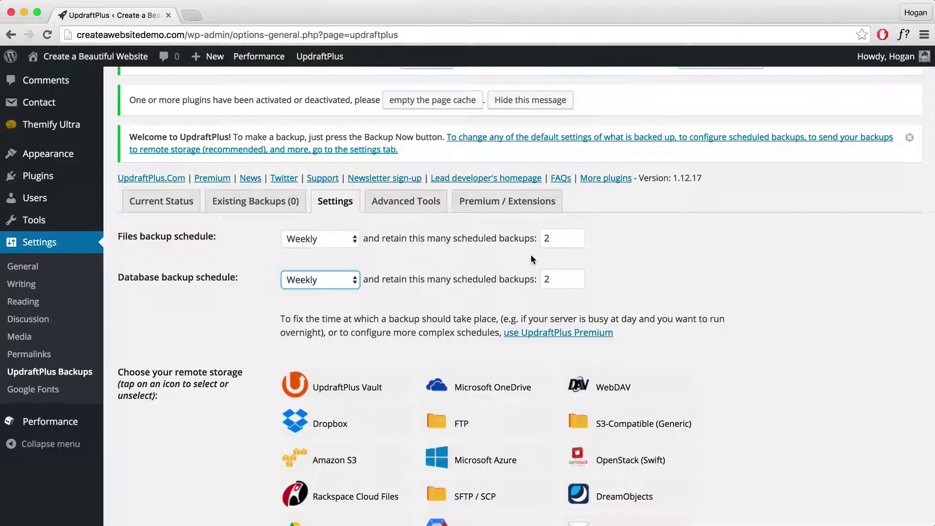
# Step: Choose Dropbox as the UpdraftPlus remote storage destination
pyautogui.scroll(-2, 498, 282)
pyautogui.scroll(-3, 499, 282)
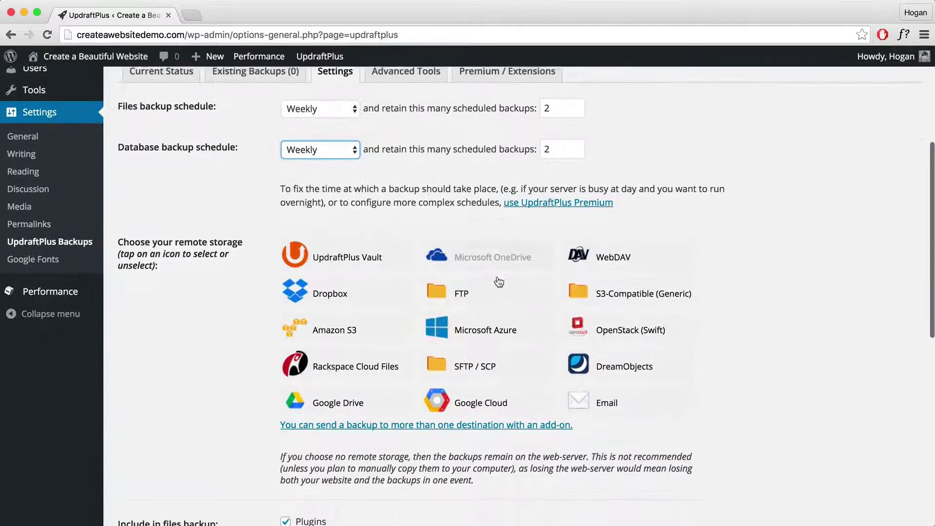
pyautogui.scroll(-1, 498, 282)
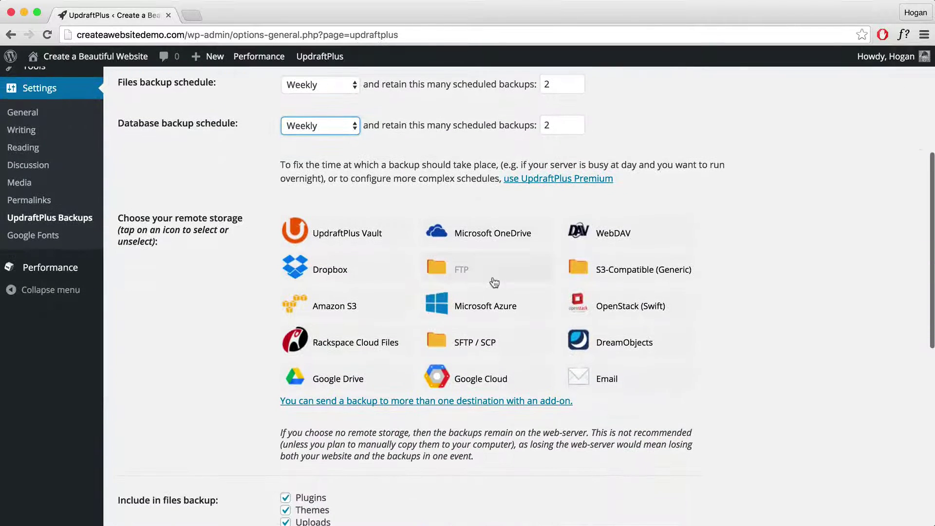
pyautogui.click(344, 271)
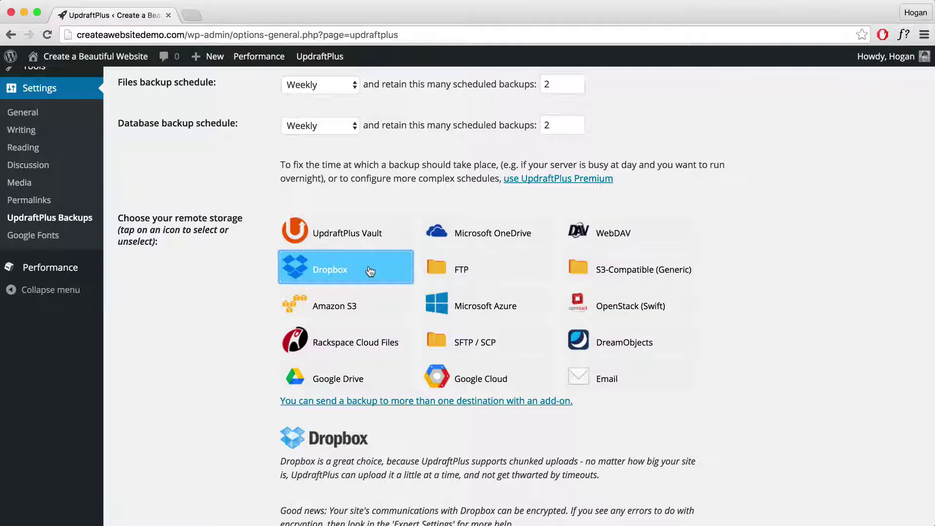
# Step: Save the UpdraftPlus settings with the weekly schedules and Dropbox storage
pyautogui.scroll(-1, 774, 309)
pyautogui.scroll(-1, 774, 316)
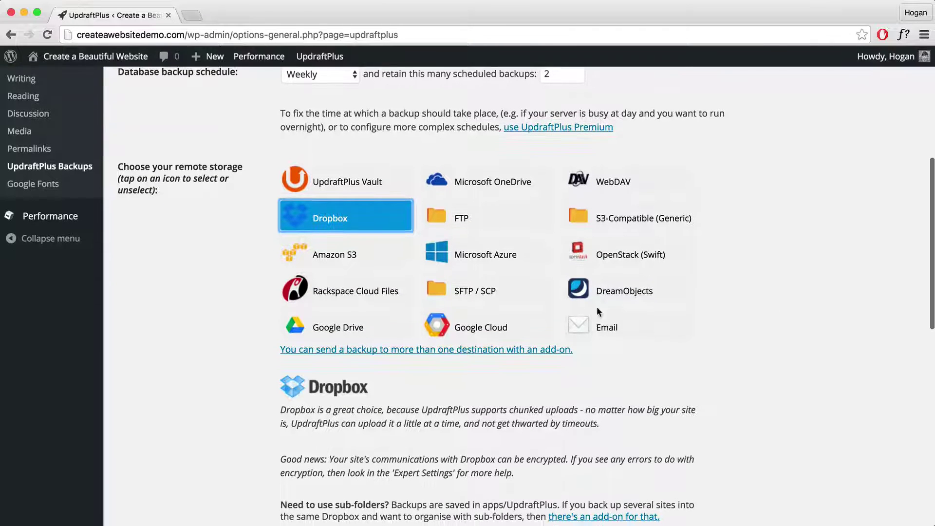
pyautogui.scroll(-5, 734, 310)
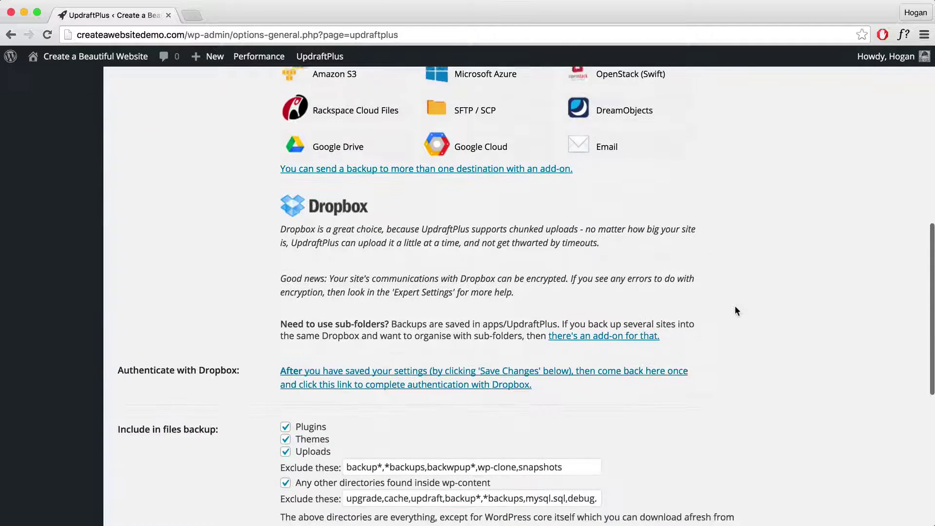
pyautogui.scroll(-1, 734, 307)
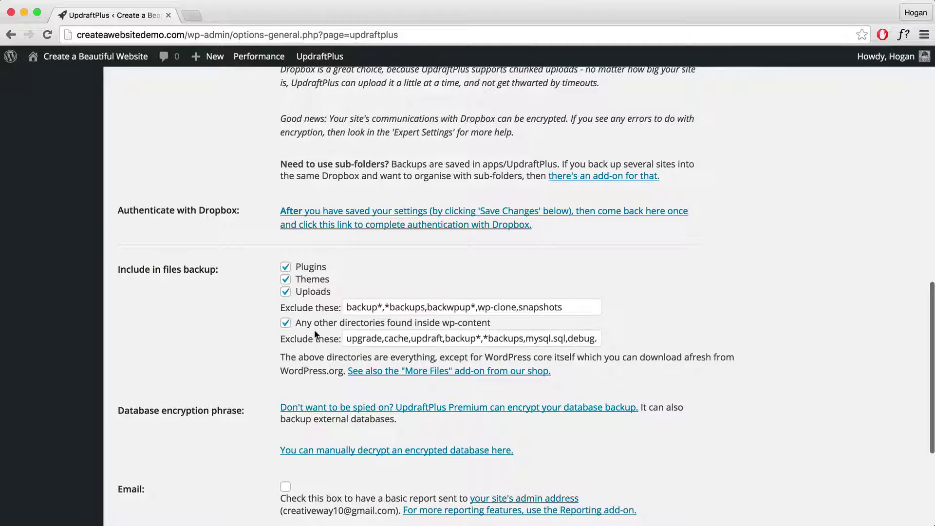
pyautogui.scroll(-1, 314, 332)
pyautogui.scroll(-2, 282, 331)
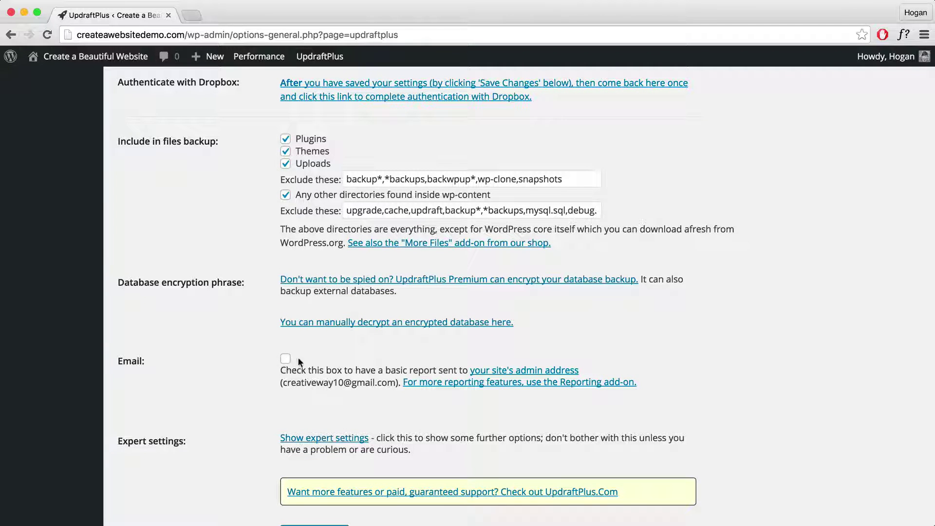
pyautogui.scroll(-2, 311, 360)
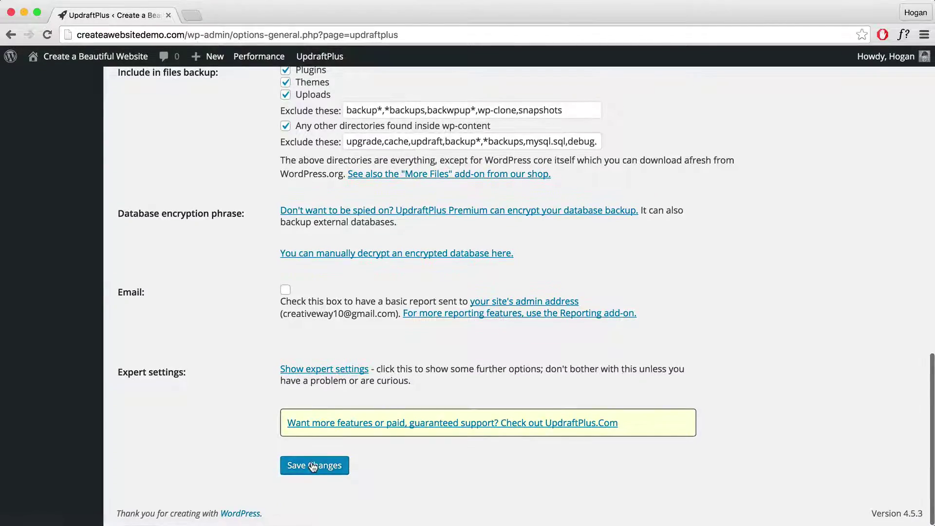
pyautogui.click(313, 467)
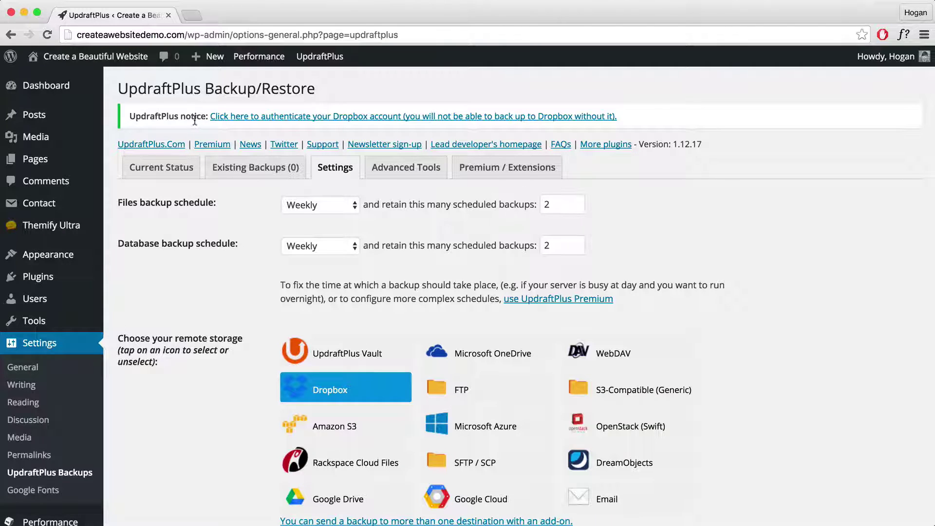
# Step: Follow the UpdraftPlus notice's link to authenticate the Dropbox account
pyautogui.click(222, 118)
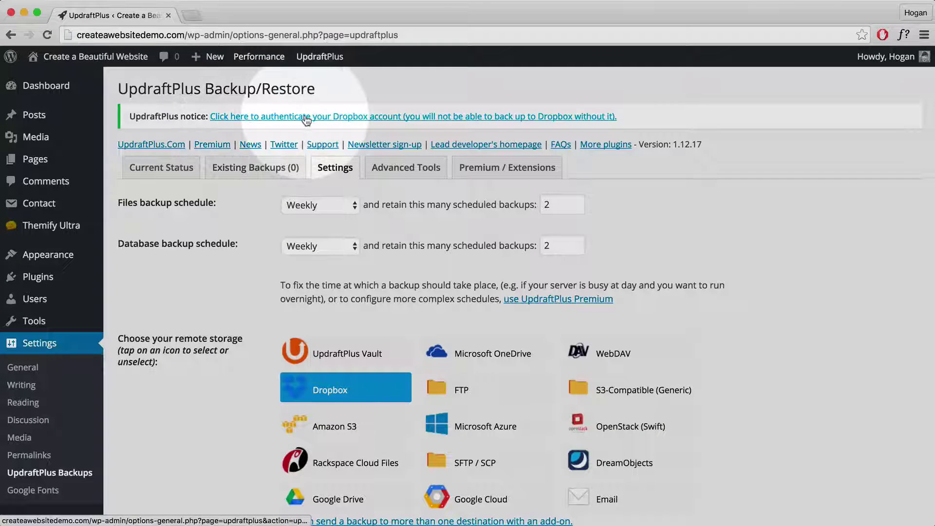
pyautogui.click(396, 118)
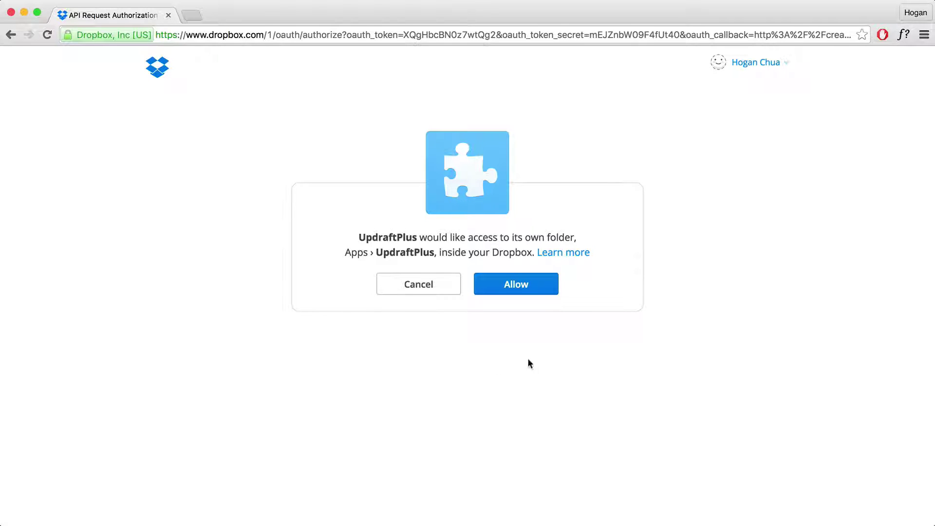
# Step: Allow UpdraftPlus access to its Dropbox app folder and check the authentication success message
pyautogui.click(497, 287)
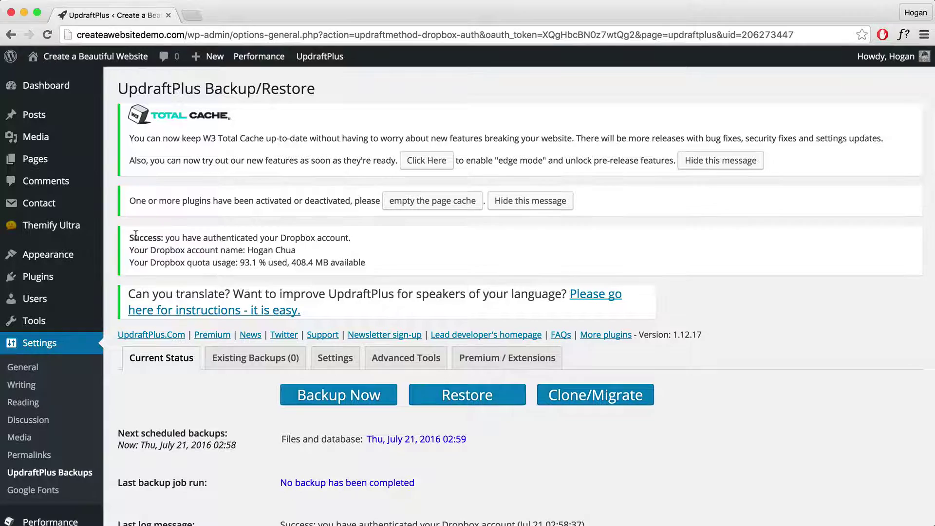
pyautogui.moveTo(129, 238); pyautogui.dragTo(354, 238)
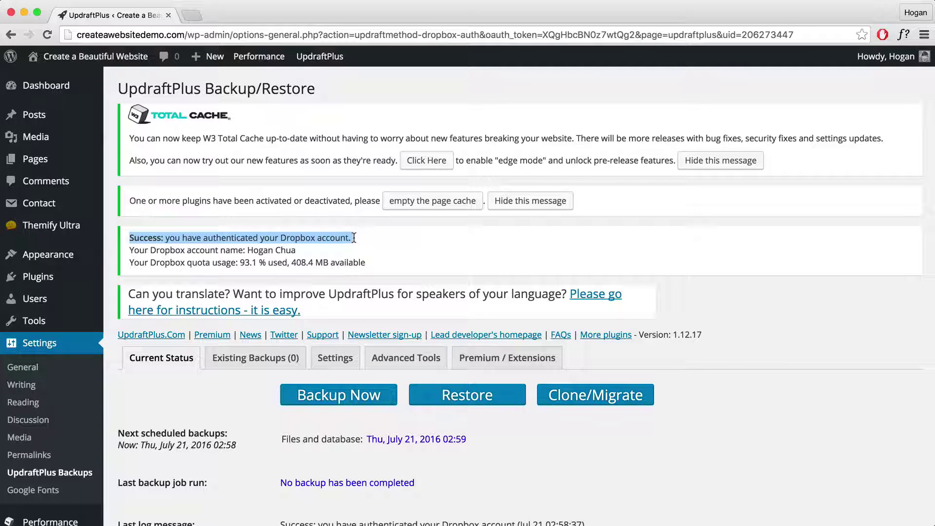
pyautogui.click(369, 248)
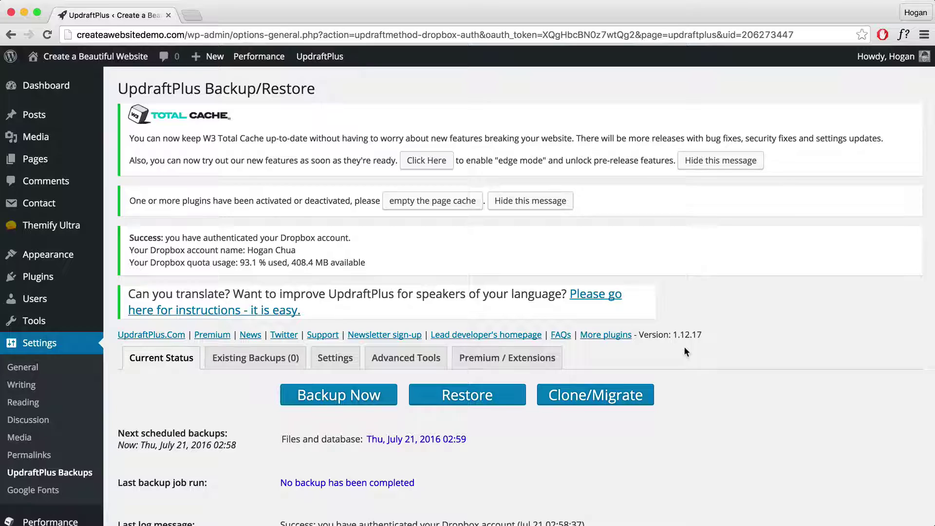
# Step: Open Existing Backups to see the Jul 21, 2016 backup of database, plugins, themes and uploads
pyautogui.click(292, 358)
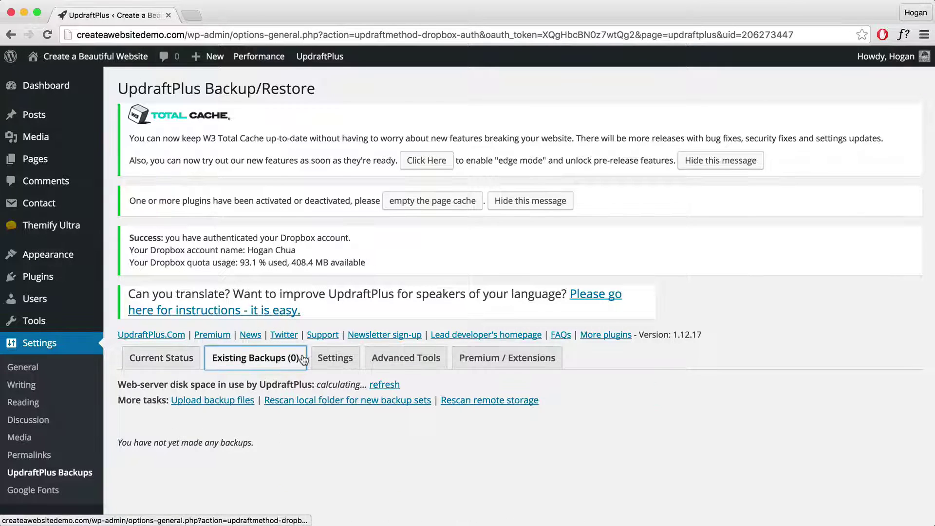
pyautogui.scroll(-2, 253, 384)
pyautogui.scroll(1, 410, 439)
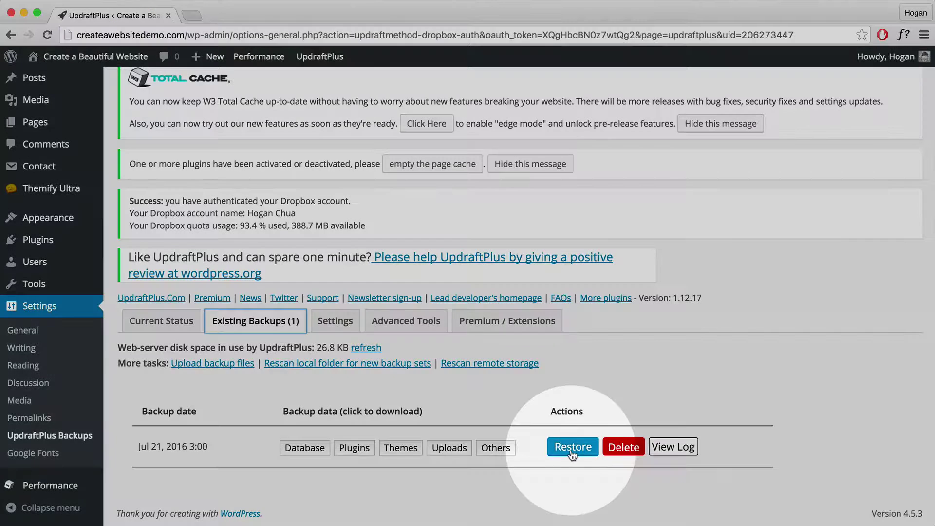
pyautogui.click(572, 446)
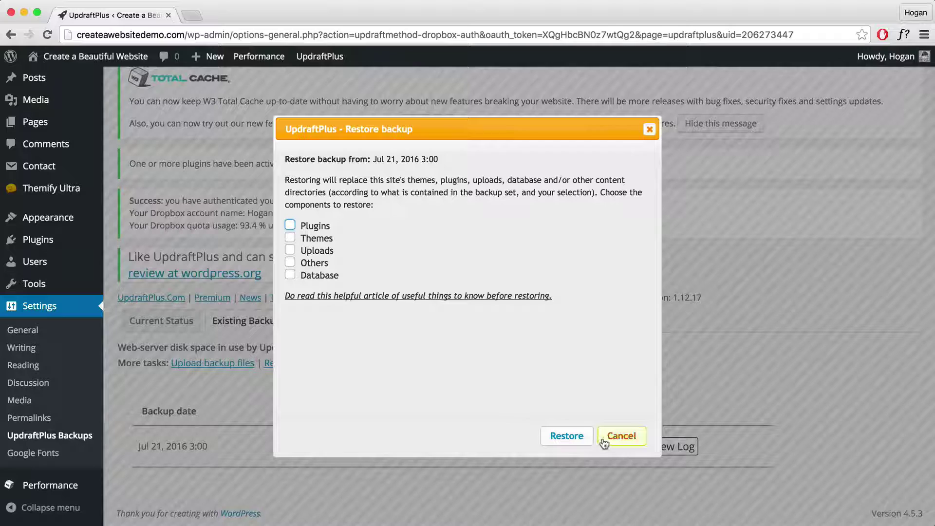
pyautogui.click(649, 129)
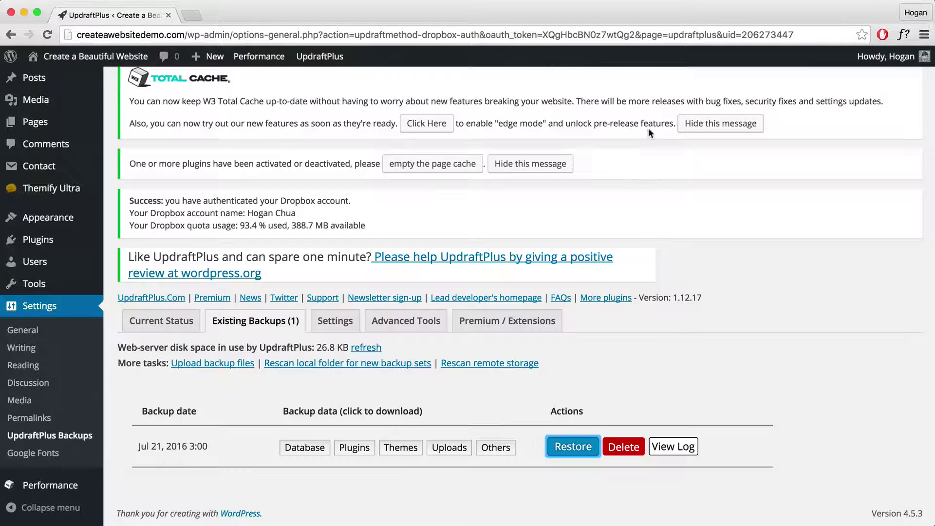